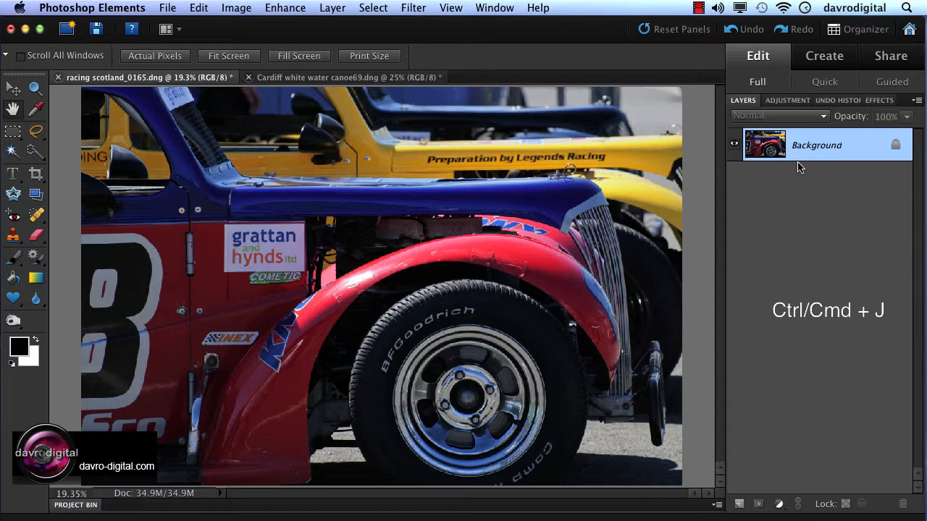
Duplicate the Background photo onto a new Layer 1 and go to the Enhance colour commands
{"action": "key", "text": "super+j"}
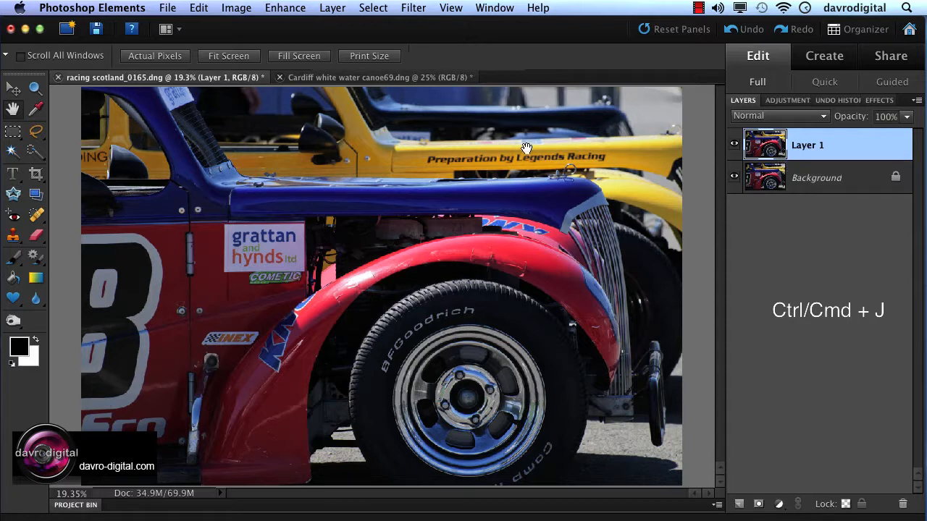
{"action": "left_click", "coordinate": [285, 8]}
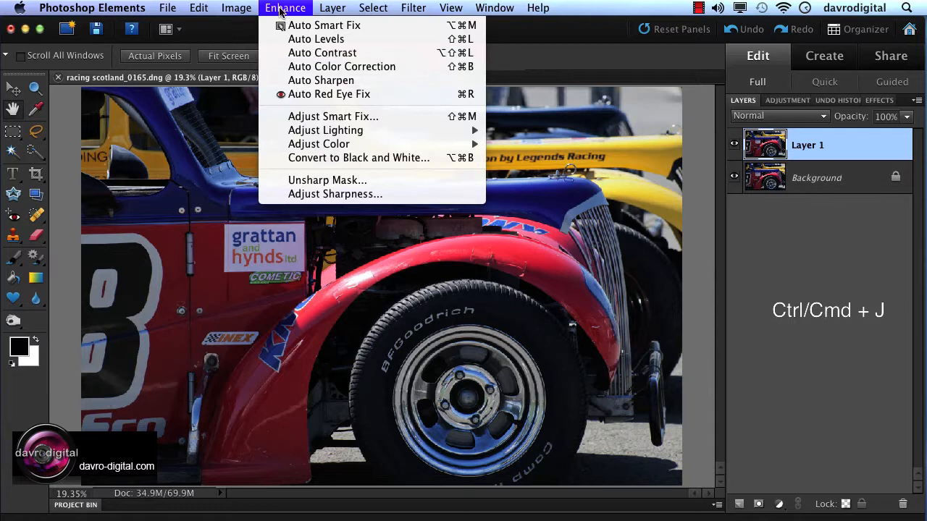
{"action": "mouse_move", "coordinate": [318, 144]}
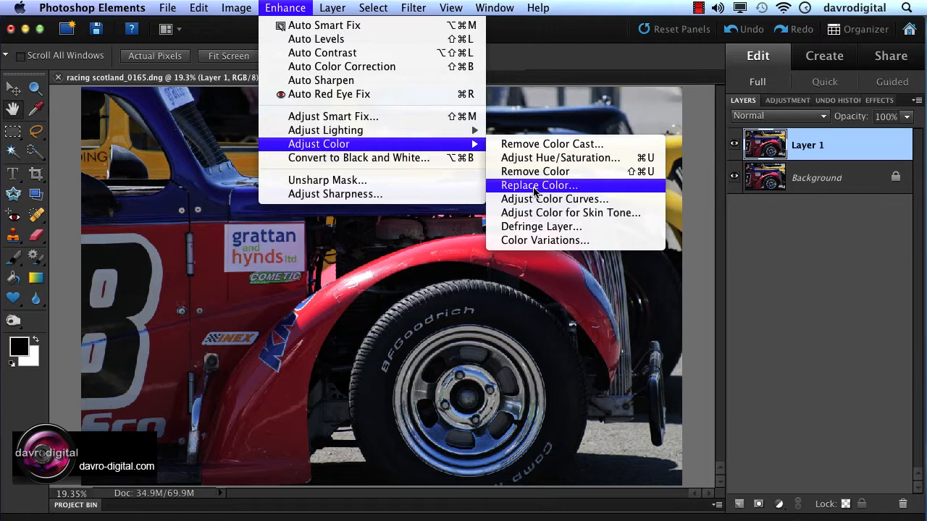
Start Replace Color on Layer 1, toggle Localized Color Clusters, and settle on the Selection mask preview
{"action": "left_click", "coordinate": [536, 187]}
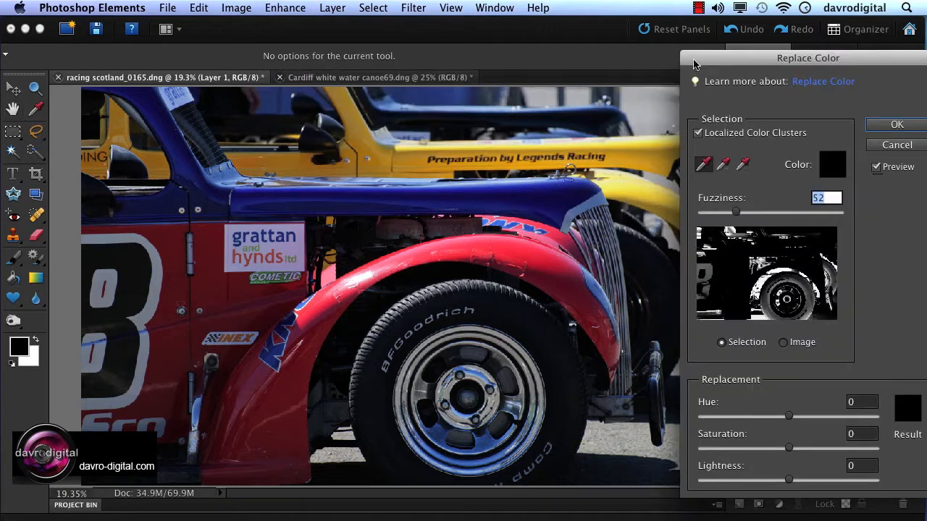
{"action": "left_click_drag", "start_coordinate": [737, 59], "coordinate": [493, 69]}
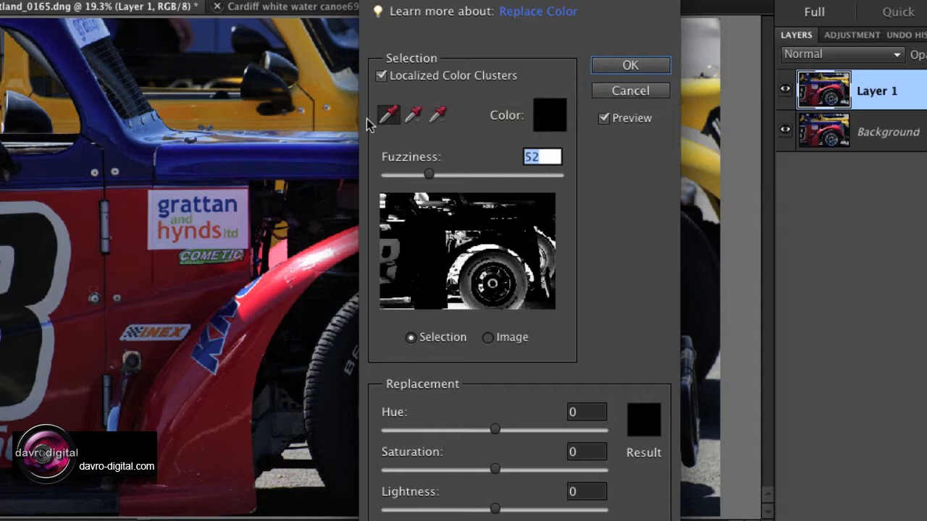
{"action": "left_click", "coordinate": [382, 77]}
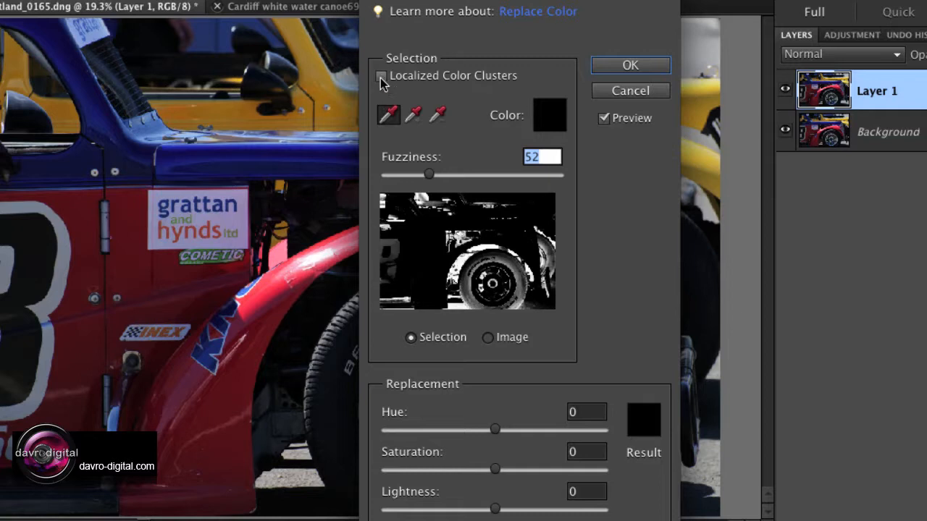
{"action": "left_click", "coordinate": [382, 76]}
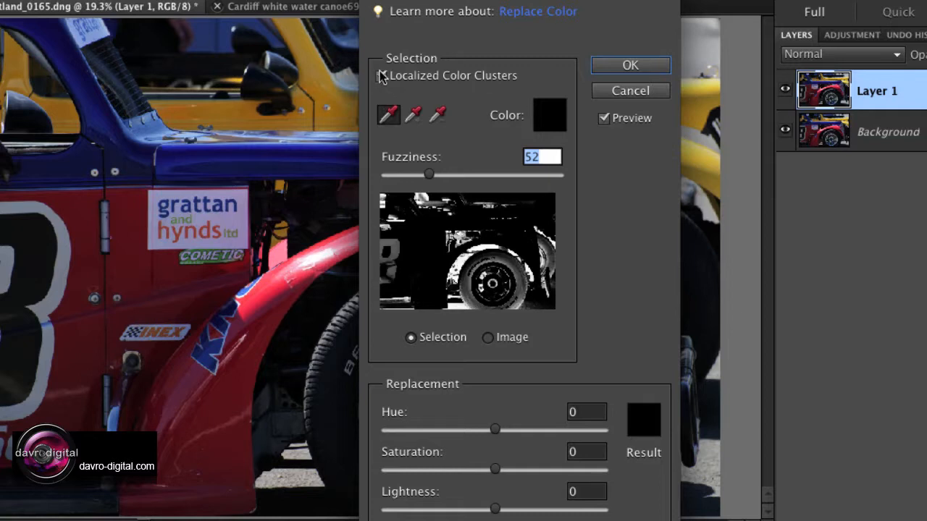
{"action": "left_click", "coordinate": [383, 76]}
{"action": "left_click", "coordinate": [488, 337]}
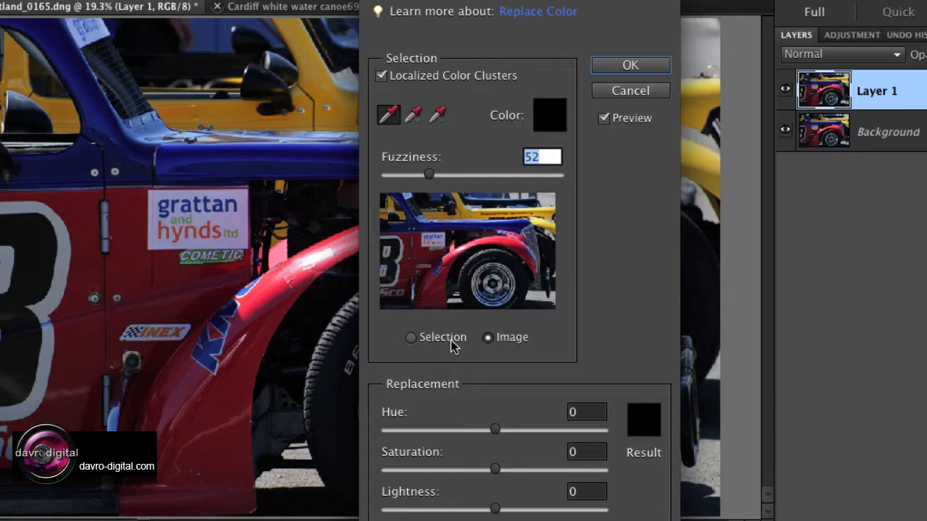
{"action": "left_click", "coordinate": [411, 337]}
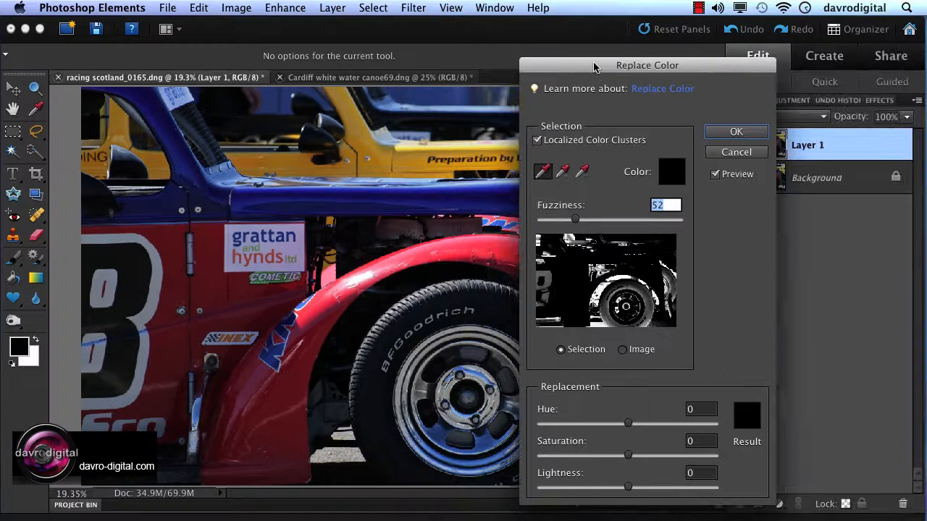
Sample the yellow car's bodywork as the colour to replace
{"action": "left_click_drag", "start_coordinate": [462, 21], "coordinate": [759, 61]}
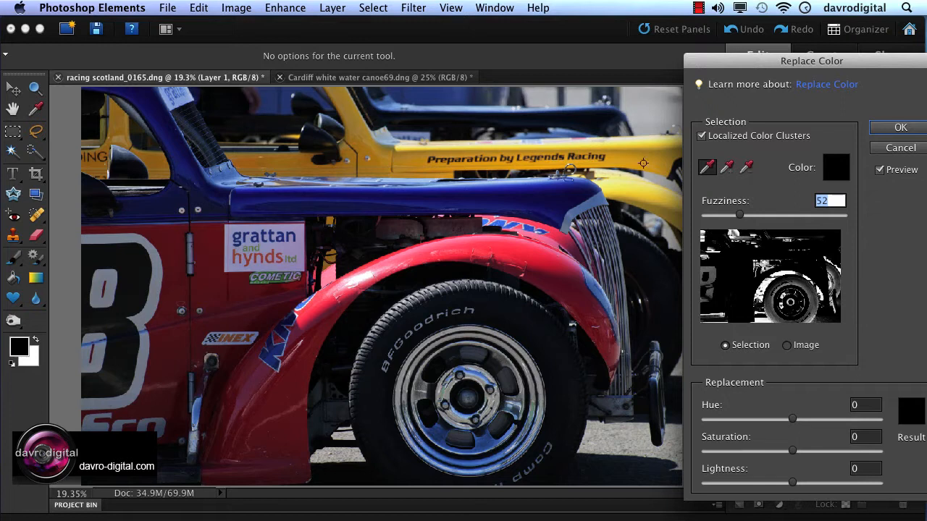
{"action": "left_click", "coordinate": [707, 168]}
{"action": "left_click", "coordinate": [649, 160]}
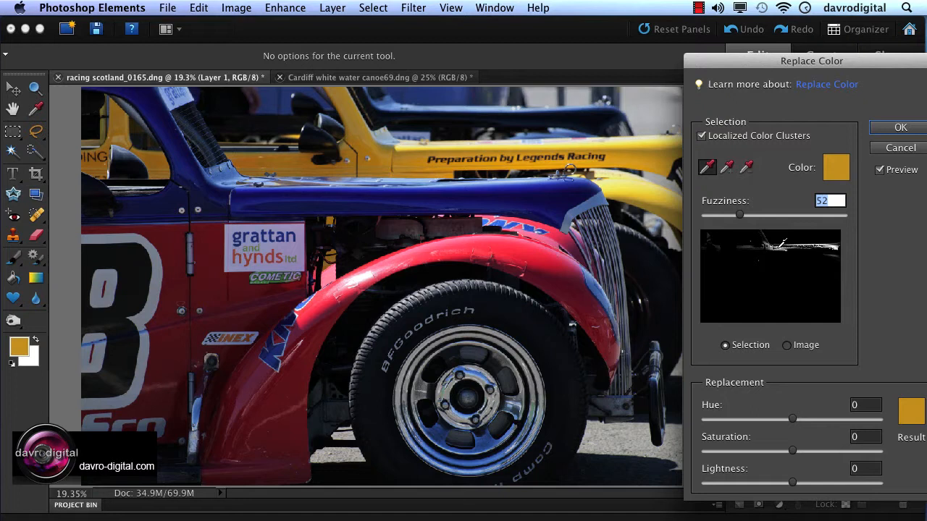
Add the car's lighter, shaded and right-edge yellow tones to the selection with the plus eyedropper
{"action": "left_click", "coordinate": [727, 168]}
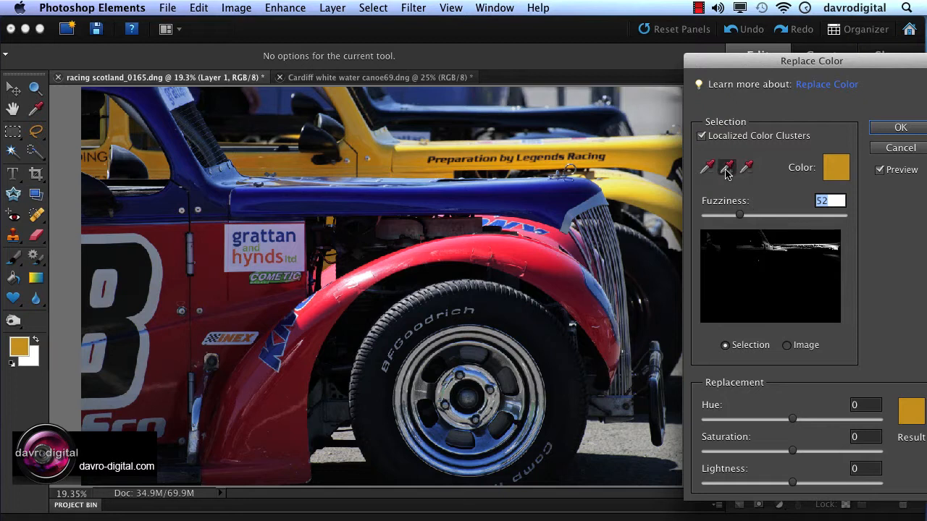
{"action": "left_click", "coordinate": [651, 163]}
{"action": "left_click_drag", "start_coordinate": [571, 171], "coordinate": [550, 177]}
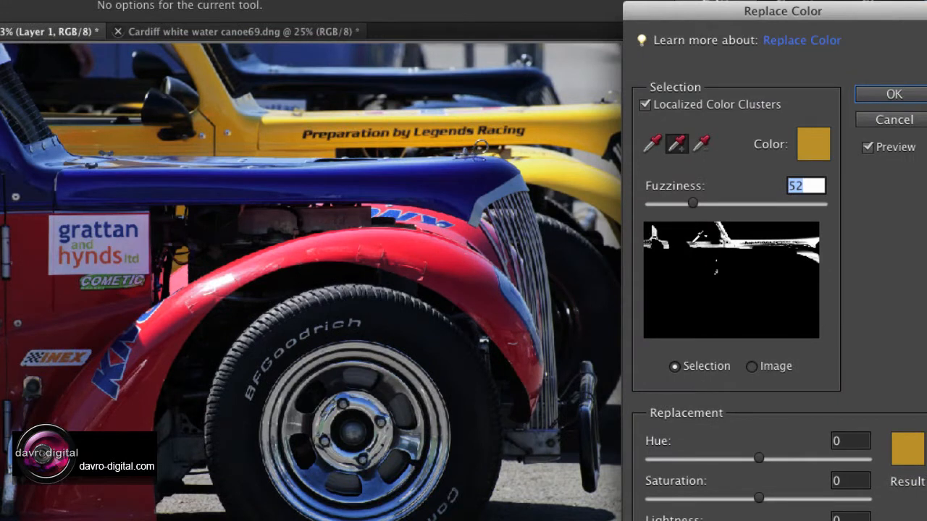
{"action": "left_click", "coordinate": [478, 150]}
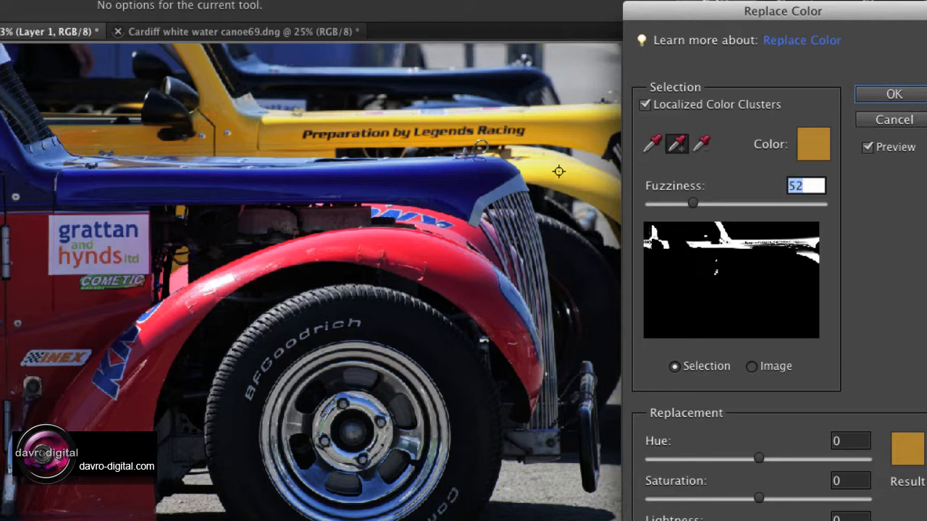
{"action": "left_click", "coordinate": [478, 148]}
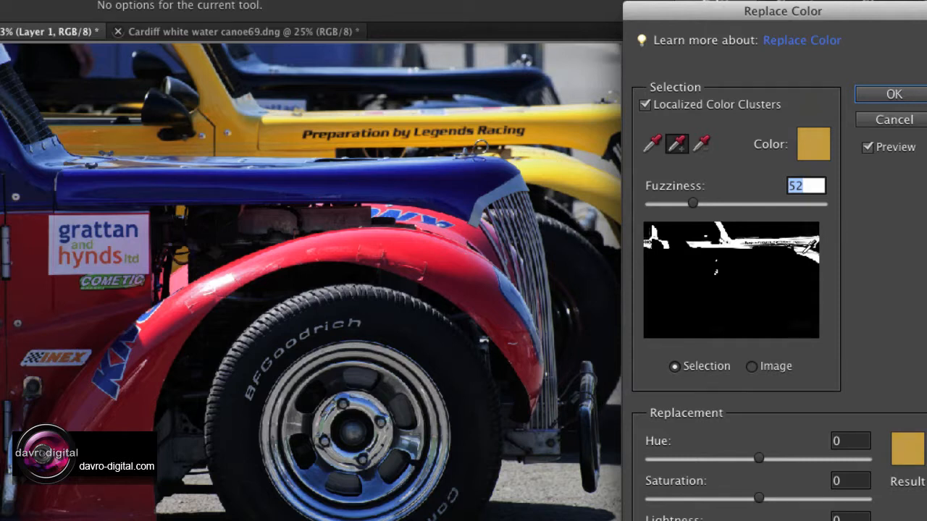
{"action": "left_click", "coordinate": [809, 247]}
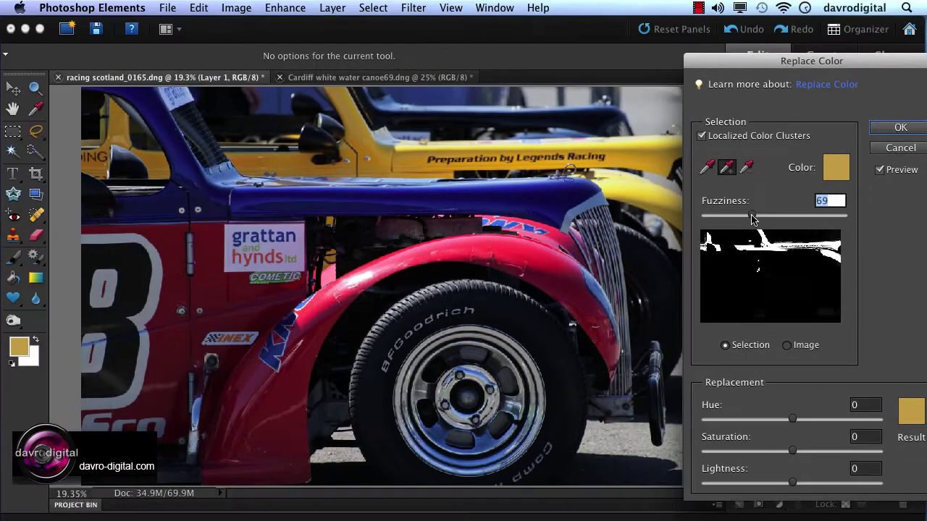
Raise Fuzziness then settle it at 57, and trial a saturation boost before returning it to zero
{"action": "mouse_move", "coordinate": [694, 208]}
{"action": "left_mouse_down"}
{"action": "mouse_move", "coordinate": [798, 216]}
{"action": "mouse_move", "coordinate": [801, 229]}
{"action": "left_mouse_up"}
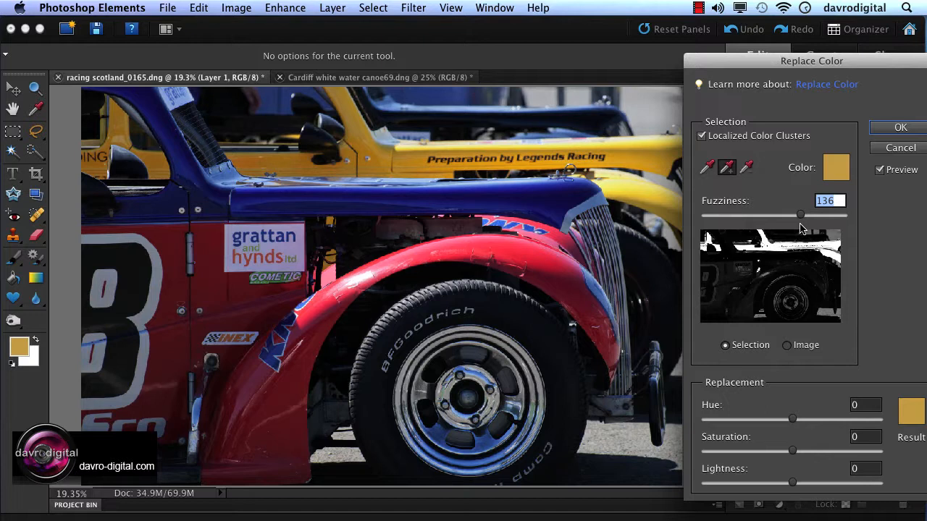
{"action": "left_click_drag", "start_coordinate": [801, 216], "coordinate": [743, 216]}
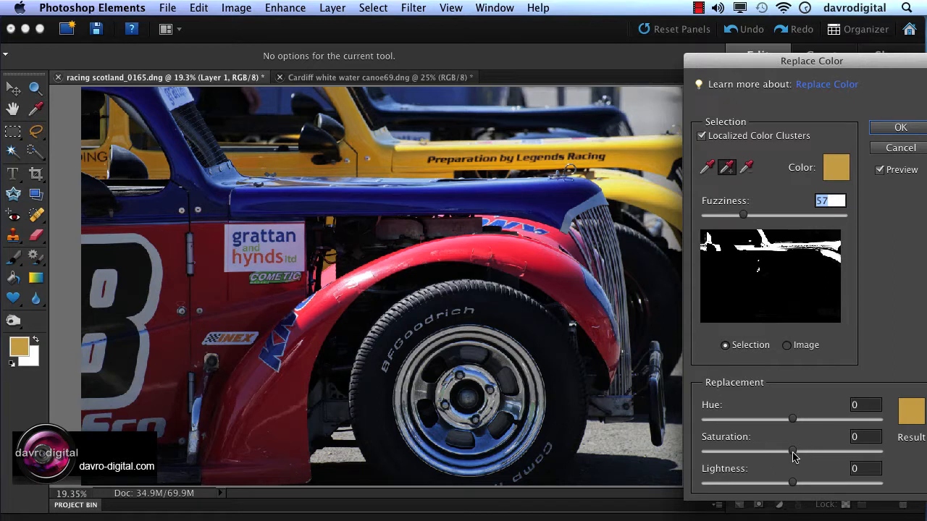
{"action": "mouse_move", "coordinate": [792, 452]}
{"action": "left_mouse_down"}
{"action": "mouse_move", "coordinate": [871, 451]}
{"action": "mouse_move", "coordinate": [793, 453]}
{"action": "left_mouse_up"}
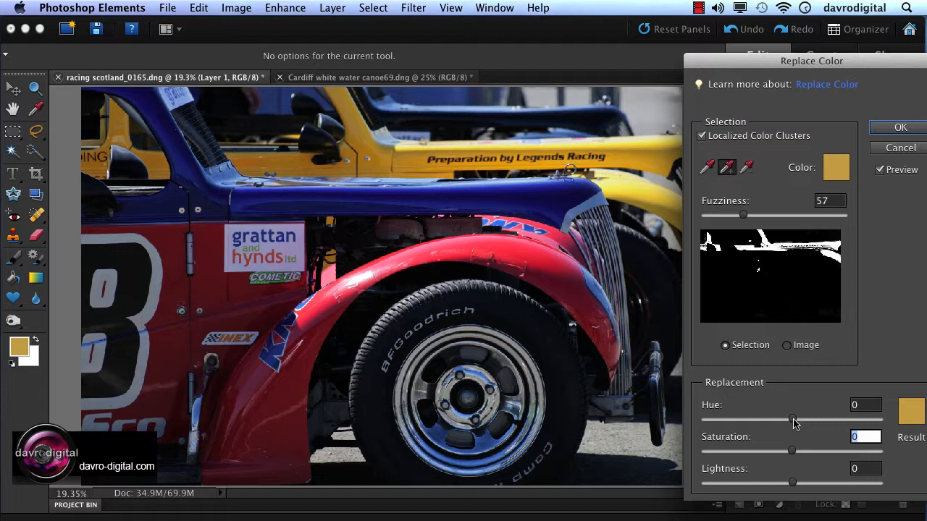
Shift the hue slightly and resample the yellow and gold along the car's lettering strip
{"action": "left_click_drag", "start_coordinate": [791, 420], "coordinate": [758, 421]}
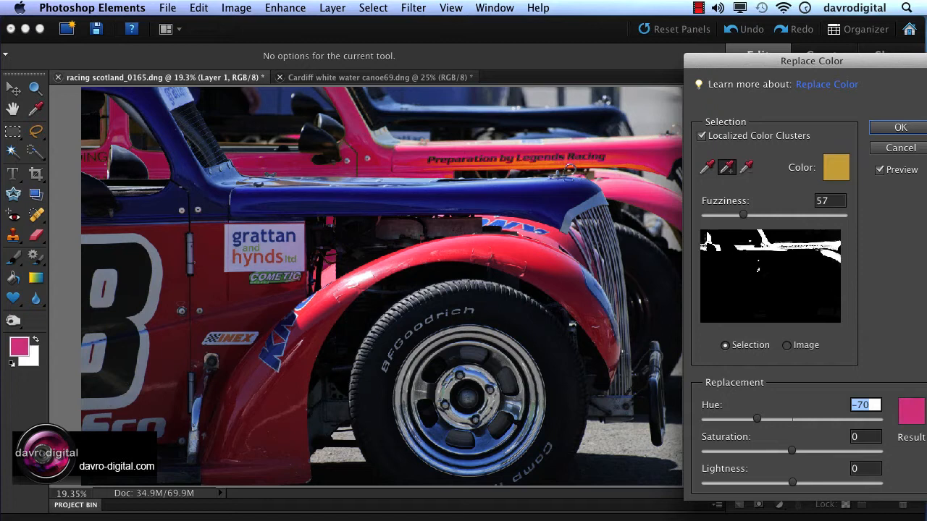
{"action": "left_click", "coordinate": [548, 172]}
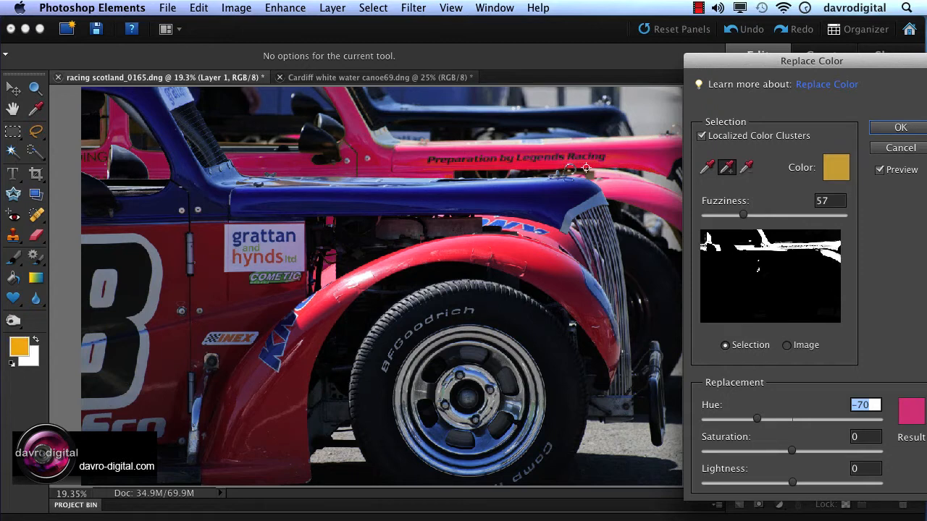
{"action": "left_click", "coordinate": [641, 152]}
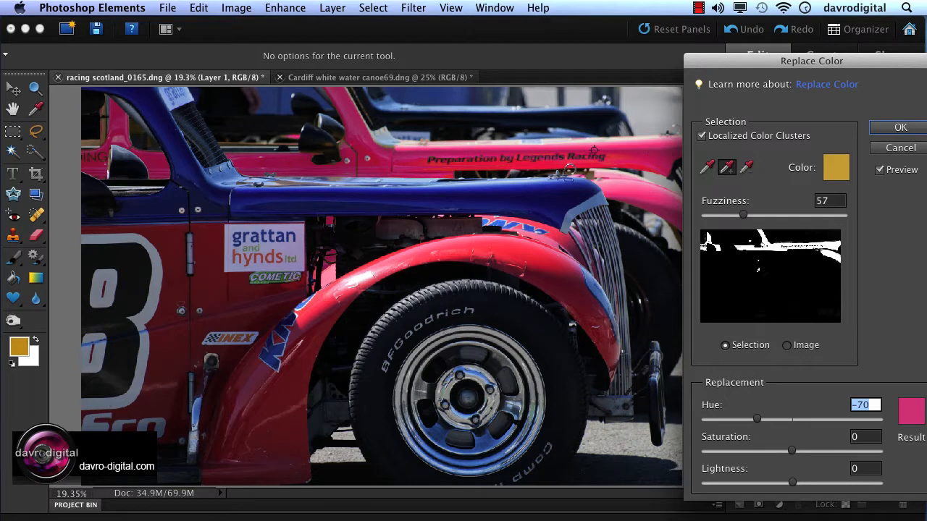
{"action": "left_click", "coordinate": [619, 159]}
{"action": "left_click", "coordinate": [657, 155]}
Set Fuzziness to 53 and shift Hue to -30 so the yellow car previews orange
{"action": "left_click_drag", "start_coordinate": [744, 217], "coordinate": [749, 217]}
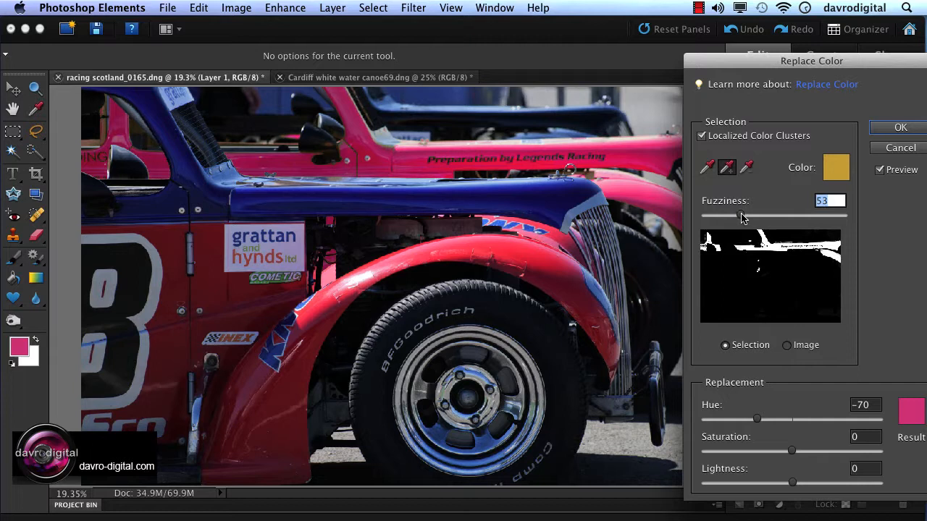
{"action": "left_click_drag", "start_coordinate": [747, 218], "coordinate": [740, 218]}
{"action": "mouse_move", "coordinate": [757, 420]}
{"action": "left_mouse_down"}
{"action": "mouse_move", "coordinate": [729, 420]}
{"action": "mouse_move", "coordinate": [778, 422]}
{"action": "left_mouse_up"}
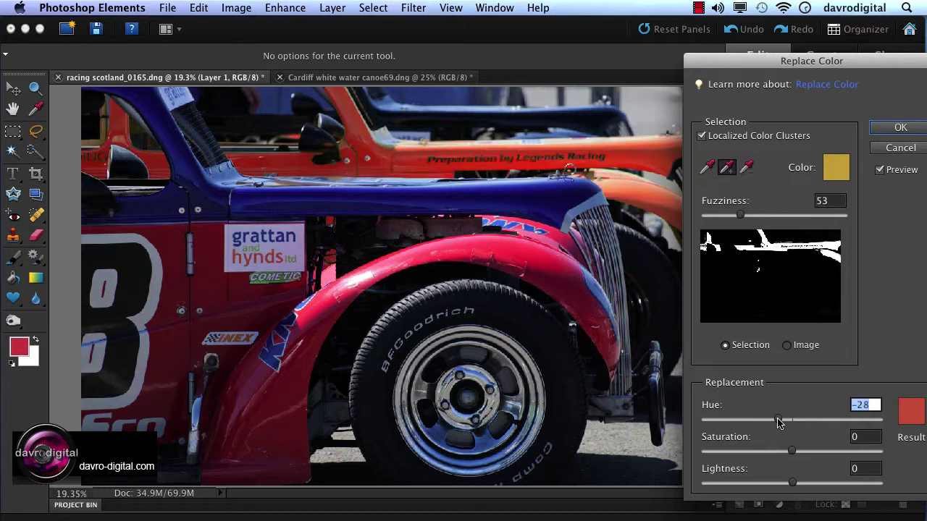
In the Result target colour picker, try blue and darker teal replacement shades
{"action": "left_click", "coordinate": [909, 414]}
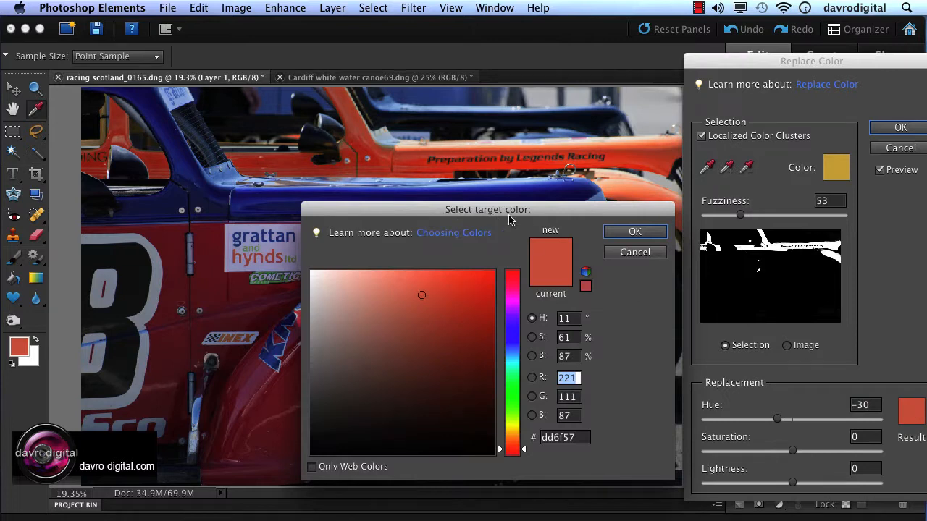
{"action": "left_click_drag", "start_coordinate": [522, 212], "coordinate": [535, 224]}
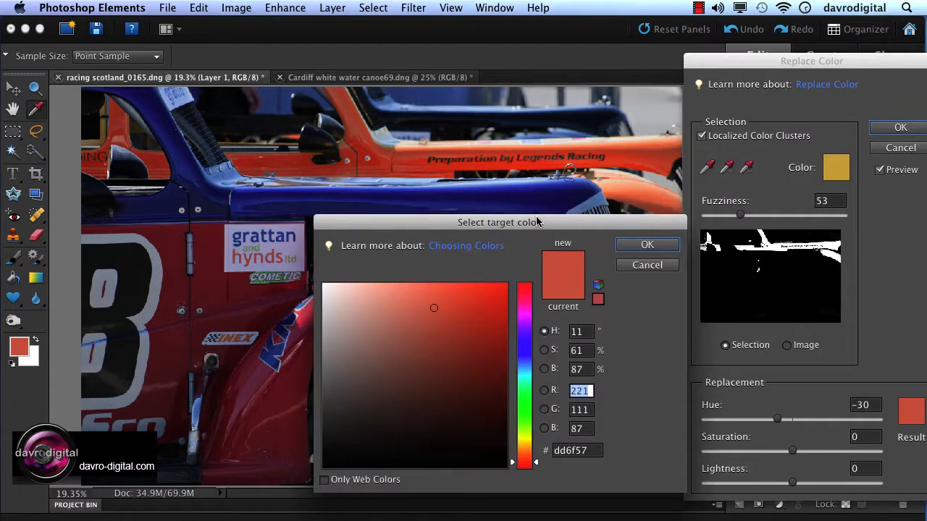
{"action": "mouse_move", "coordinate": [475, 304]}
{"action": "left_mouse_down"}
{"action": "mouse_move", "coordinate": [483, 331]}
{"action": "mouse_move", "coordinate": [412, 315]}
{"action": "left_mouse_up"}
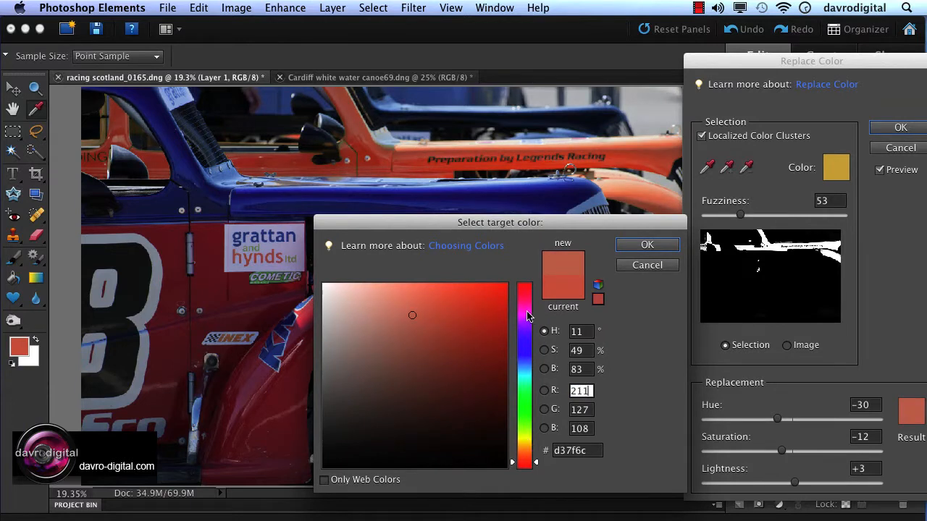
{"action": "left_click", "coordinate": [525, 346]}
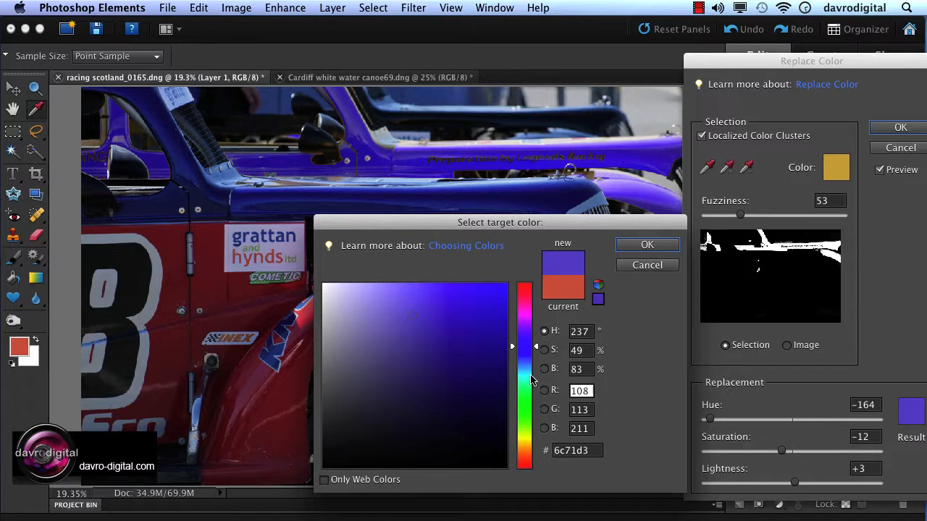
{"action": "left_click", "coordinate": [524, 380]}
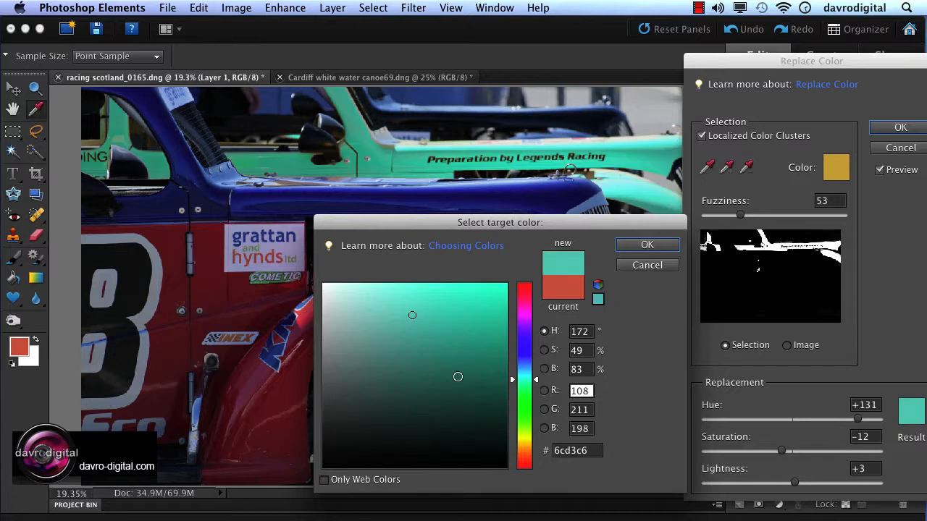
{"action": "left_click", "coordinate": [456, 375]}
{"action": "left_click", "coordinate": [436, 341]}
{"action": "left_click_drag", "start_coordinate": [399, 367], "coordinate": [449, 391]}
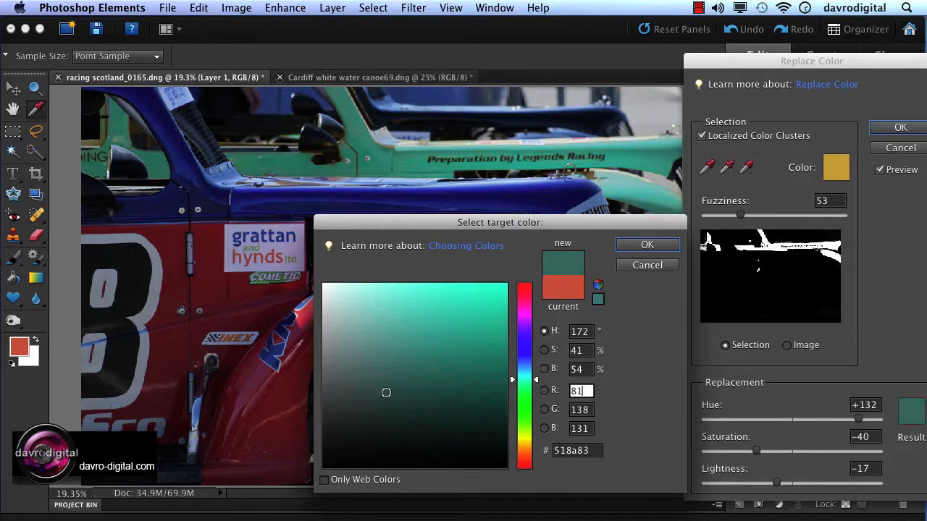
Settle on a bright green replacement colour and confirm it so the car previews green
{"action": "left_click", "coordinate": [525, 405]}
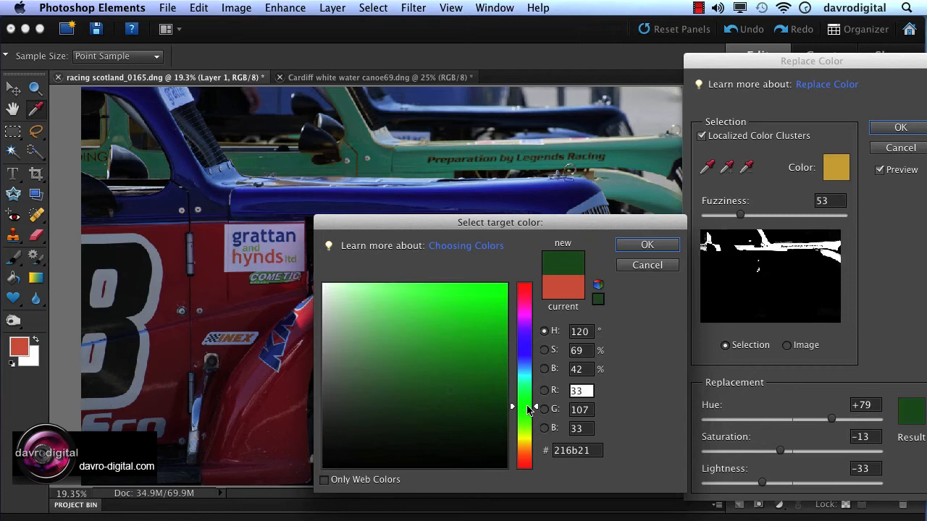
{"action": "left_click", "coordinate": [457, 336]}
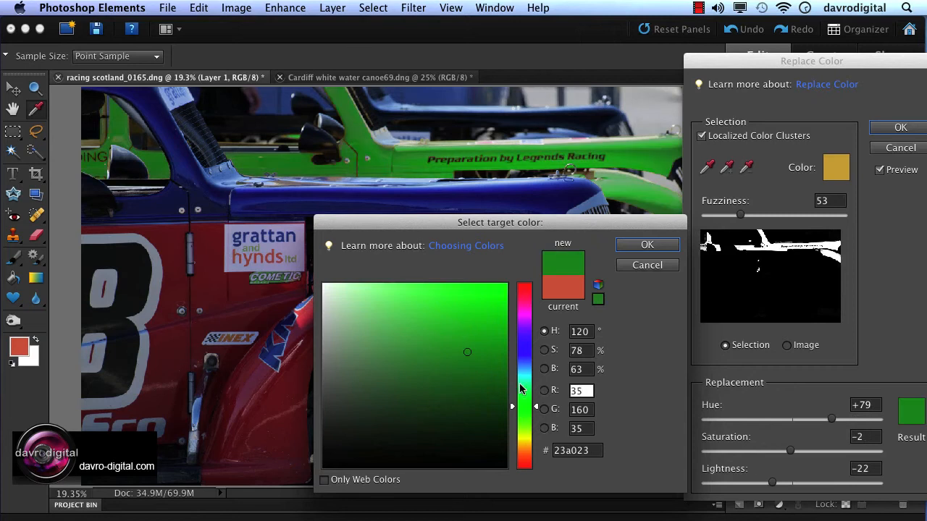
{"action": "left_click", "coordinate": [455, 350]}
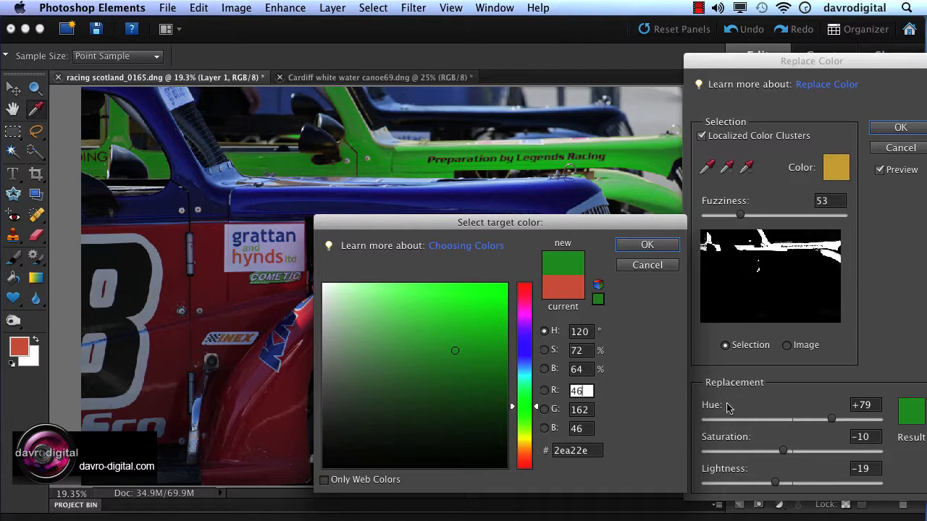
{"action": "left_click", "coordinate": [647, 245]}
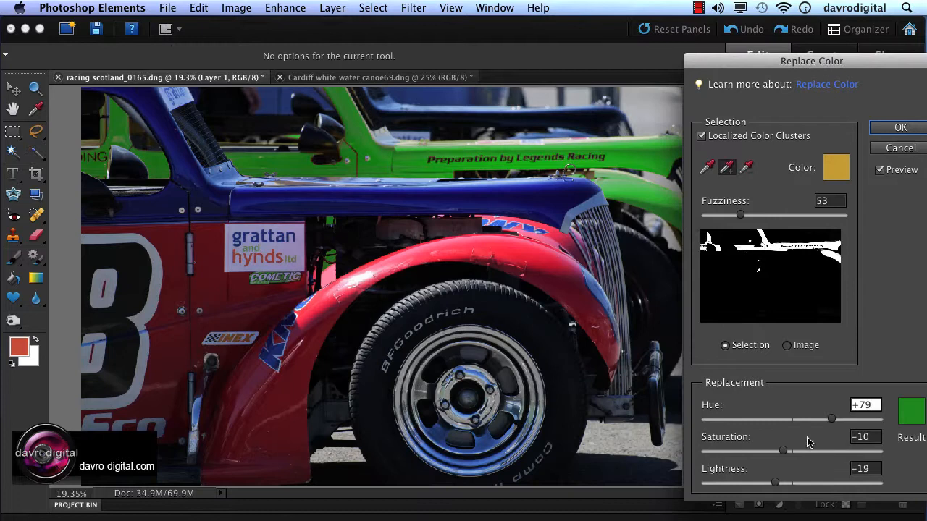
Fine-tune the green's hue, raise its saturation and lighten it
{"action": "left_click_drag", "start_coordinate": [832, 422], "coordinate": [830, 421]}
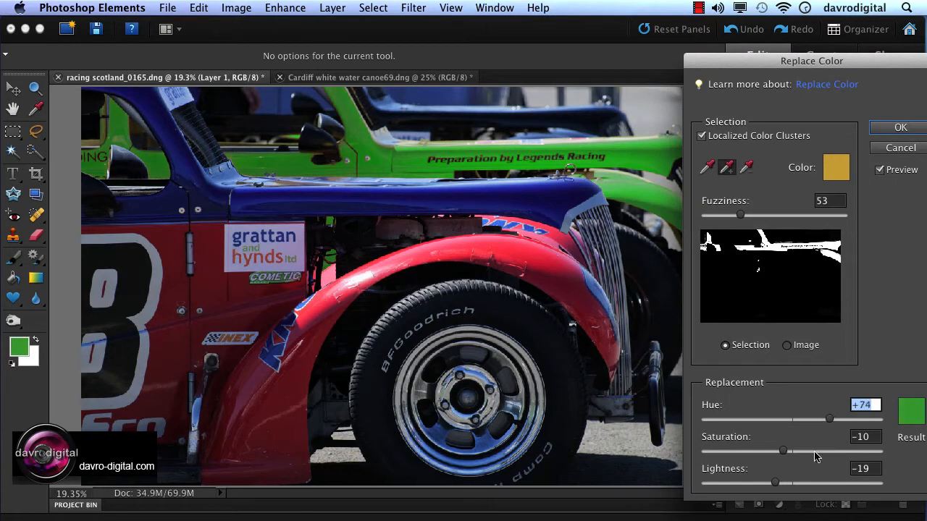
{"action": "left_click_drag", "start_coordinate": [783, 452], "coordinate": [794, 454]}
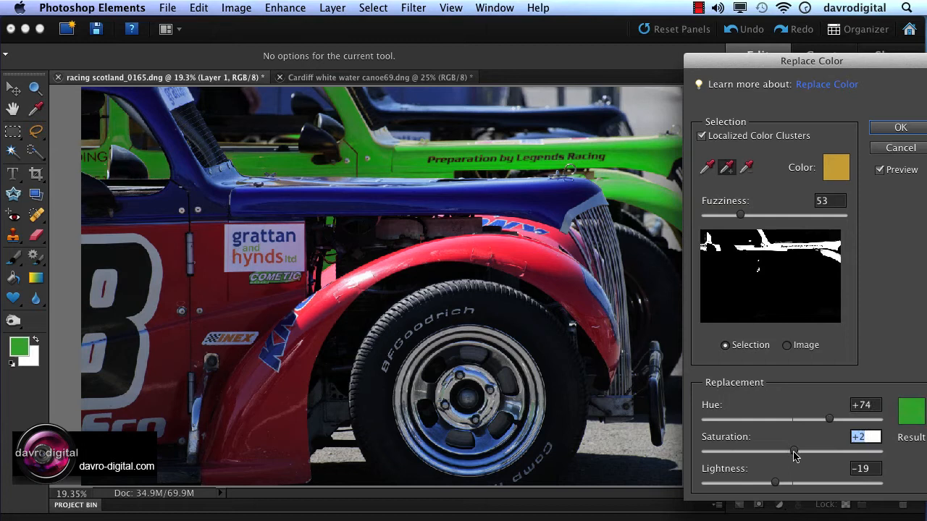
{"action": "mouse_move", "coordinate": [775, 483]}
{"action": "left_mouse_down"}
{"action": "mouse_move", "coordinate": [803, 486]}
{"action": "mouse_move", "coordinate": [780, 484]}
{"action": "left_mouse_up"}
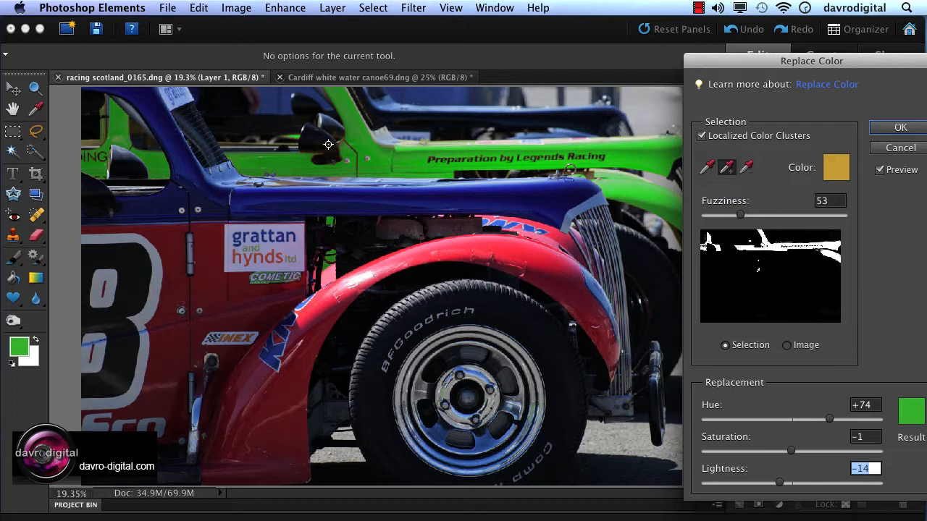
Sample another yellow area, raise Fuzziness to 98, nudge the hue and apply the replacement
{"action": "left_click", "coordinate": [328, 144]}
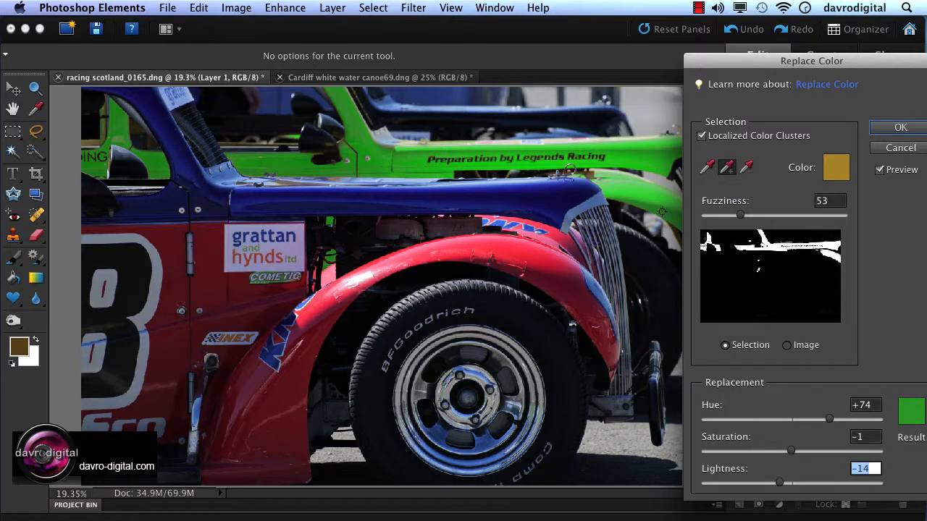
{"action": "left_click_drag", "start_coordinate": [740, 216], "coordinate": [772, 219]}
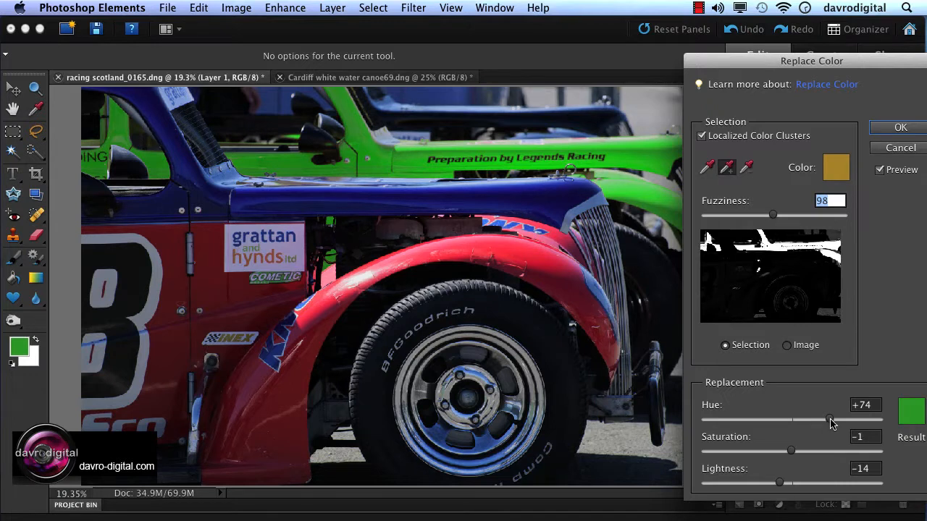
{"action": "left_click_drag", "start_coordinate": [832, 423], "coordinate": [825, 422]}
{"action": "left_click", "coordinate": [901, 129]}
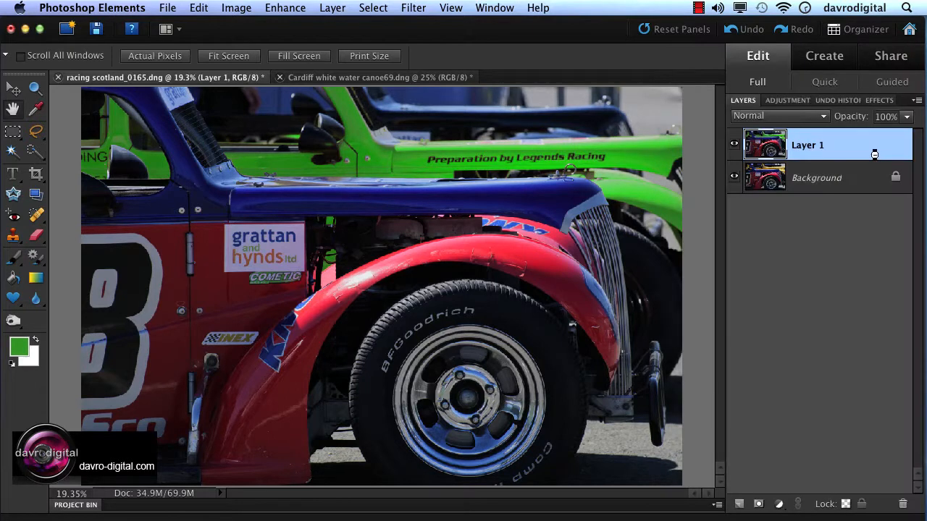
Hide and reshow Layer 1 to compare the green car against the original yellow
{"action": "left_click", "coordinate": [733, 148]}
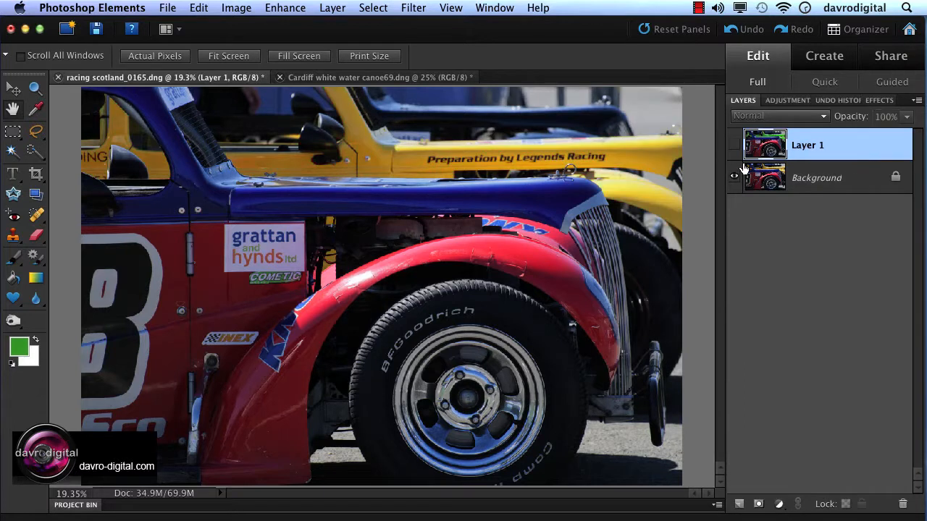
{"action": "left_click", "coordinate": [736, 148]}
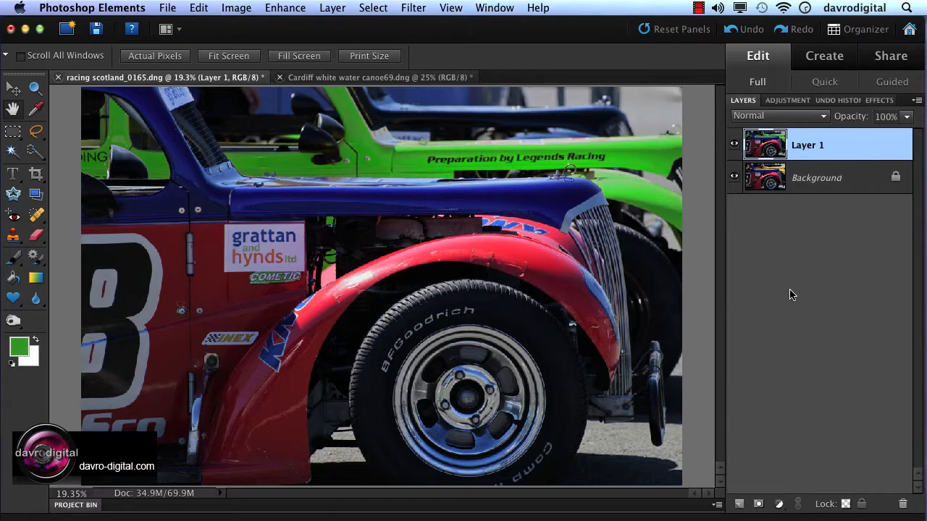